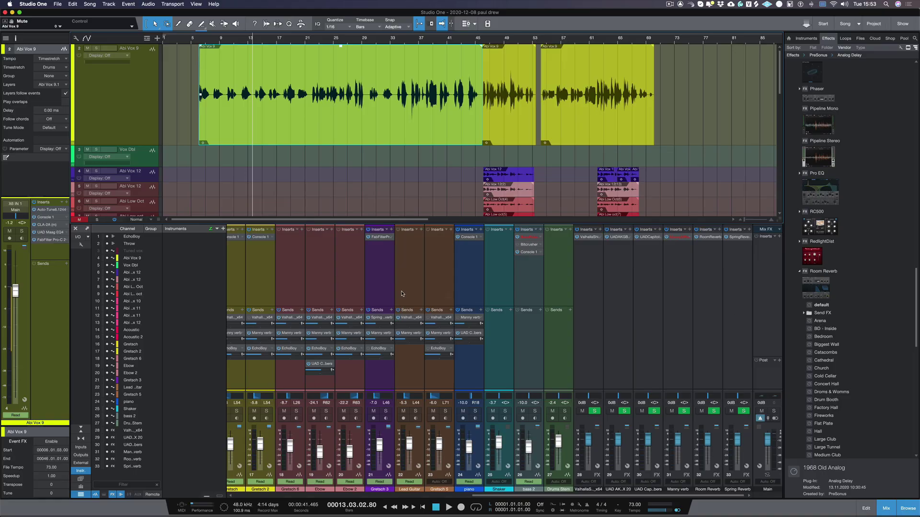
Step: Add Room Reverb as a send effect on the Abi Vox 9 track and adjust its send level during playback
click(119, 129)
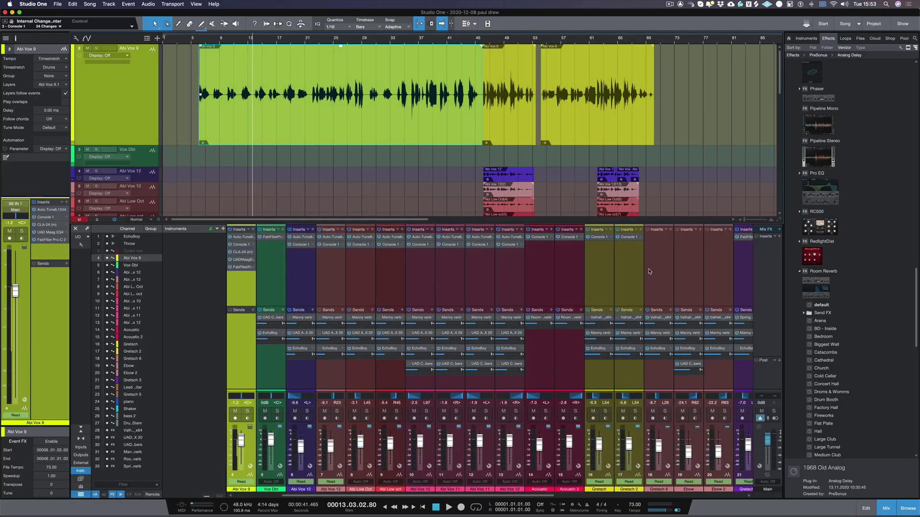
drag(819, 286, 43, 280)
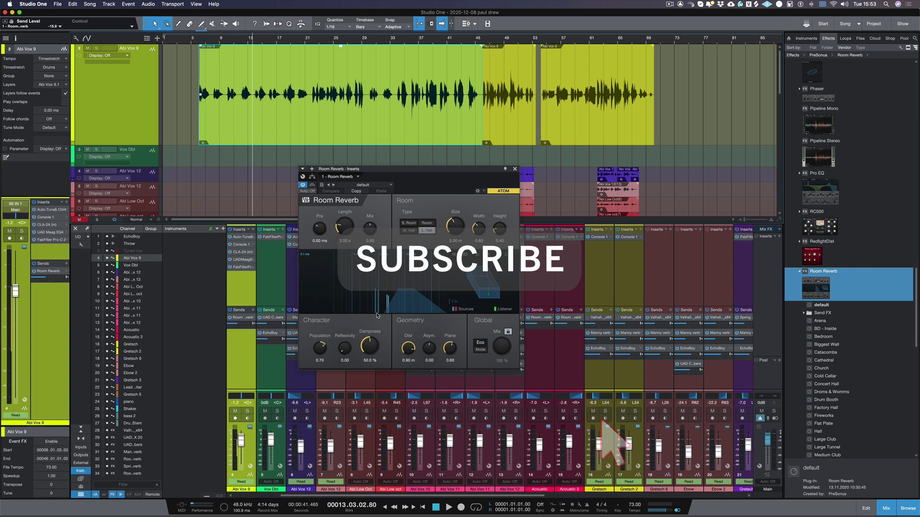
click(194, 38)
key(space)
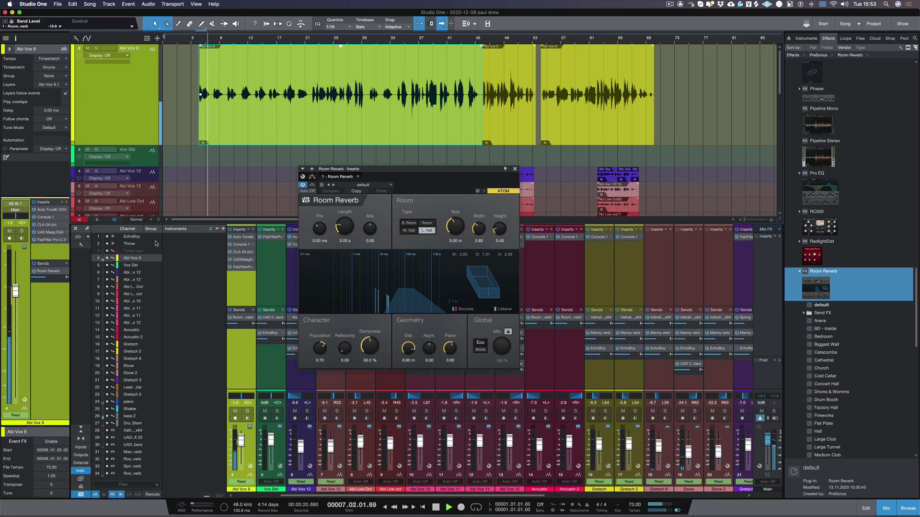
drag(45, 279, 46, 280)
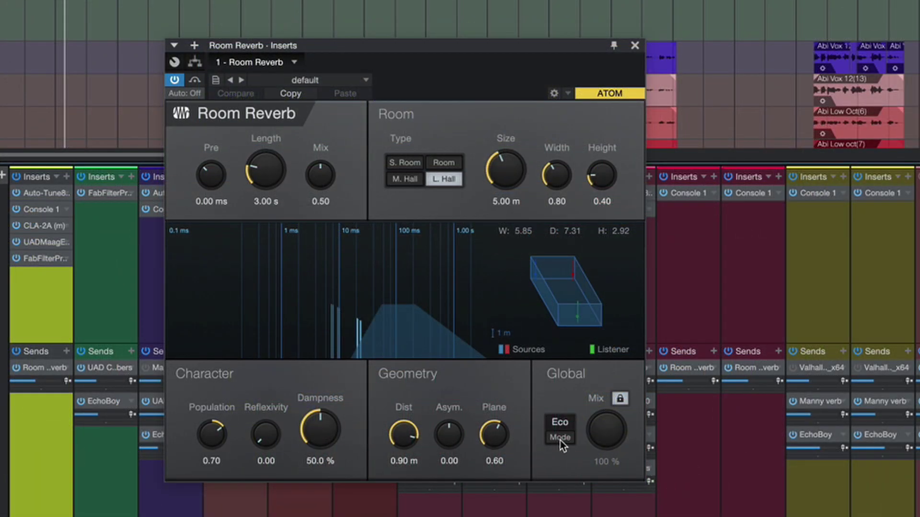
Step: Switch Room Reverb to HQ mode and insert Pro EQ ahead of it on the Room Reverb channel
click(560, 437)
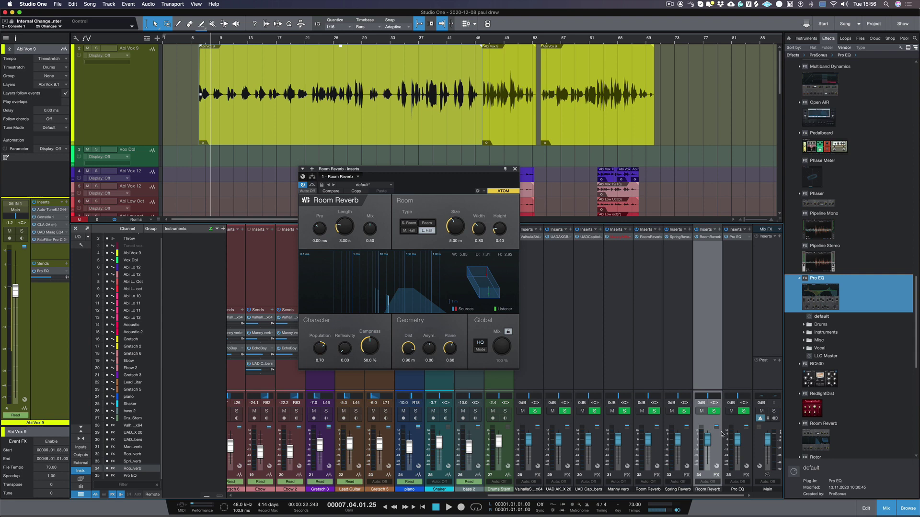
drag(824, 299, 705, 236)
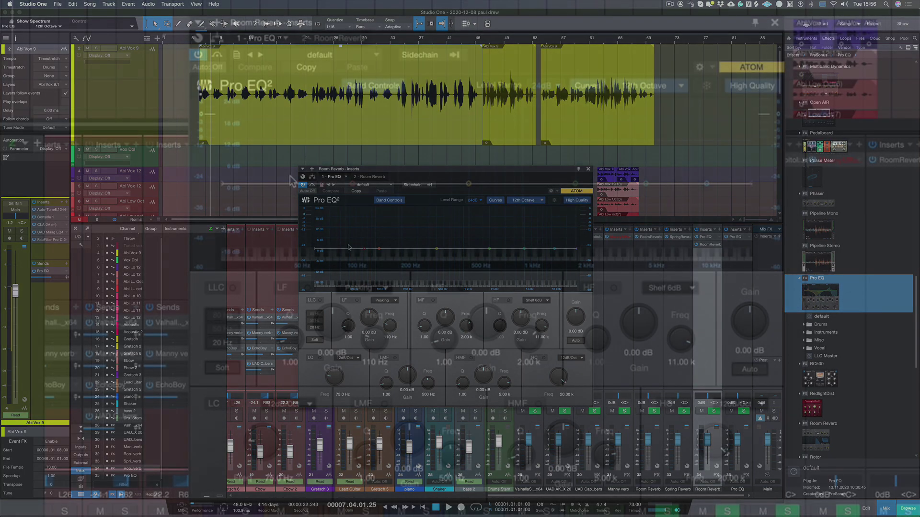
Step: Enable the Pro EQ low cut, set its frequency to about 116 Hz and audition the reverb
click(320, 356)
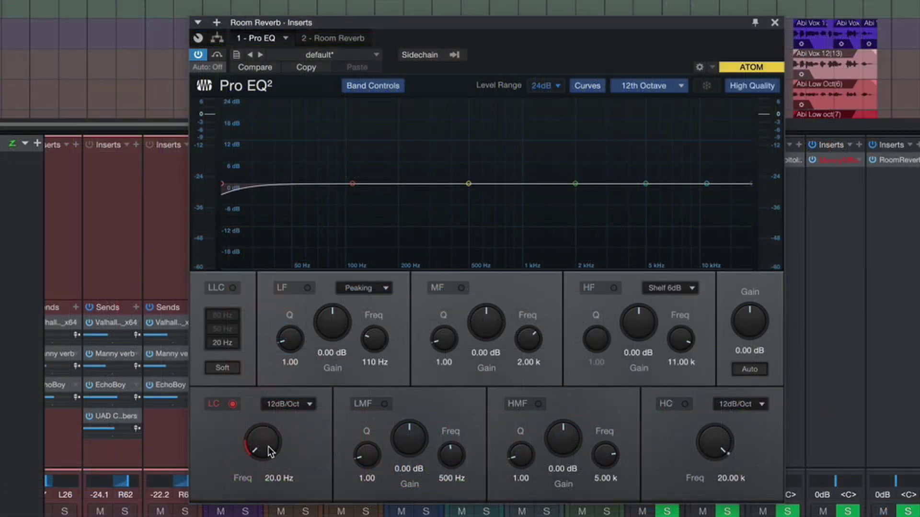
drag(269, 450, 240, 388)
key(space)
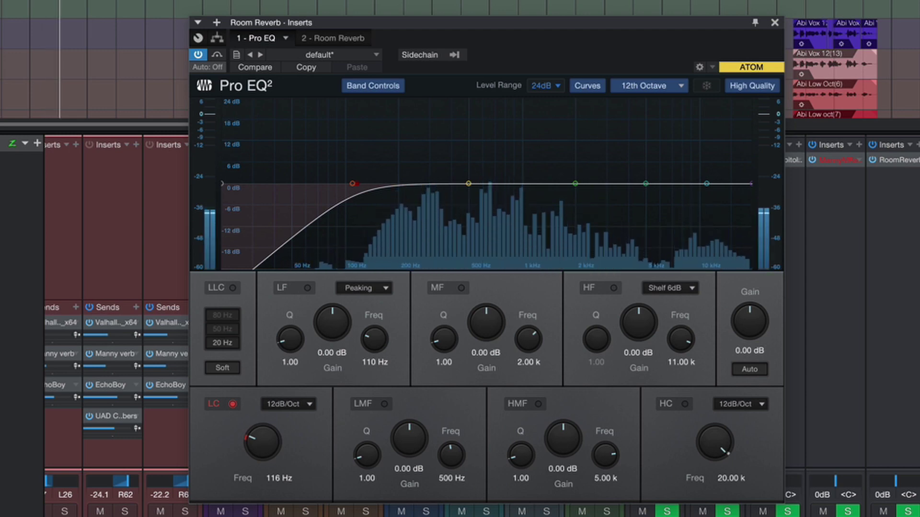
key(space)
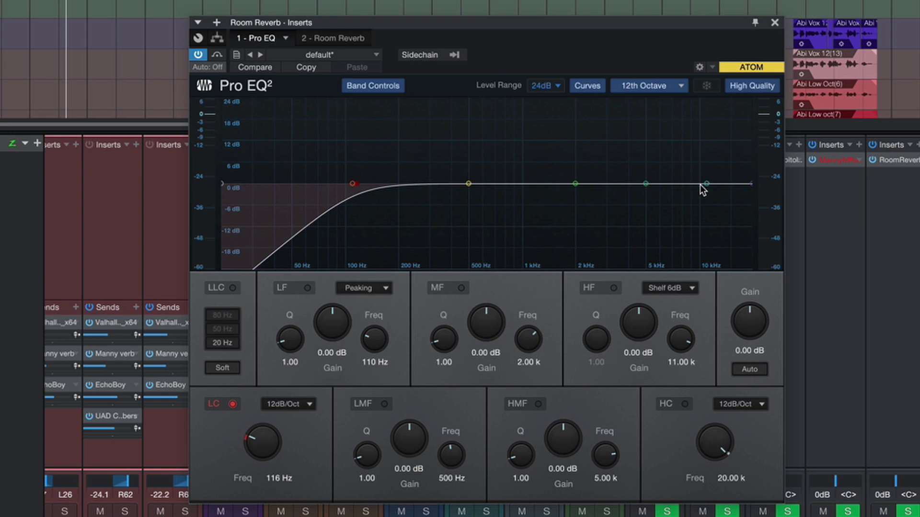
Step: Lower the HF shelf to about -6.94 dB at 1.61 kHz and audition the reverb
drag(707, 185, 559, 210)
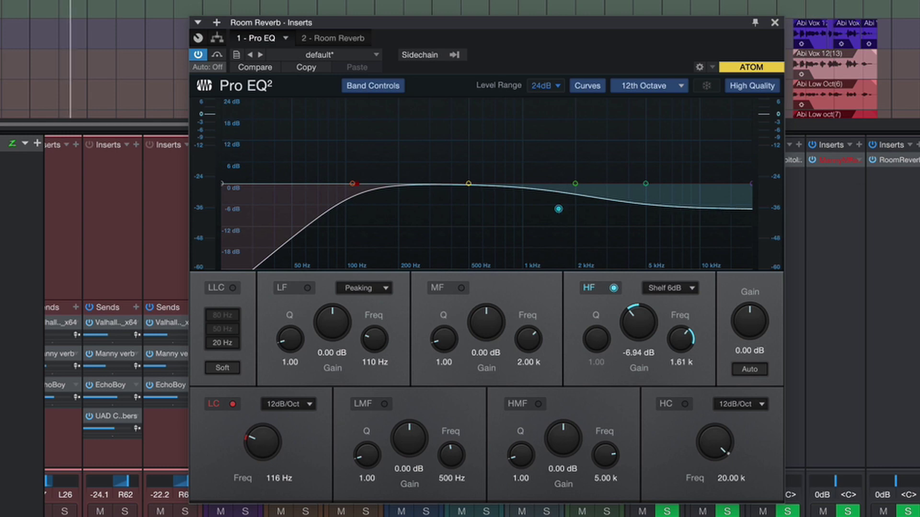
key(space)
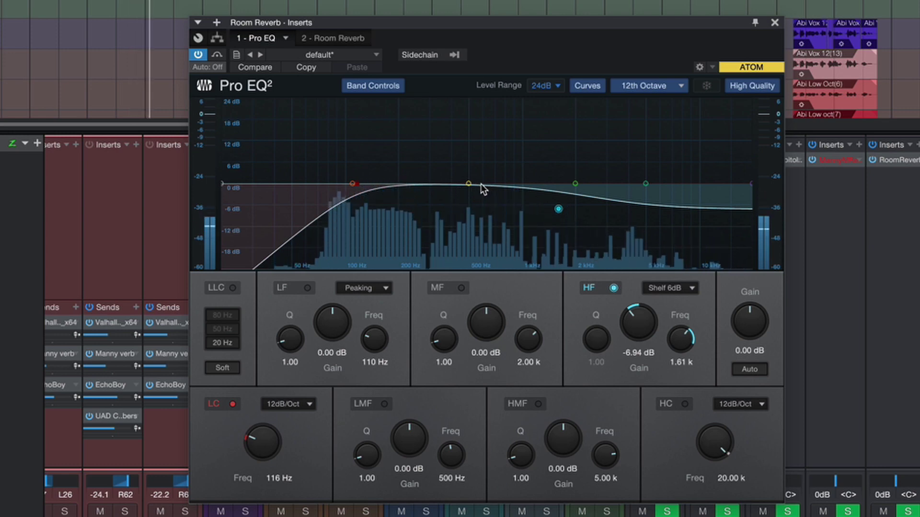
key(space)
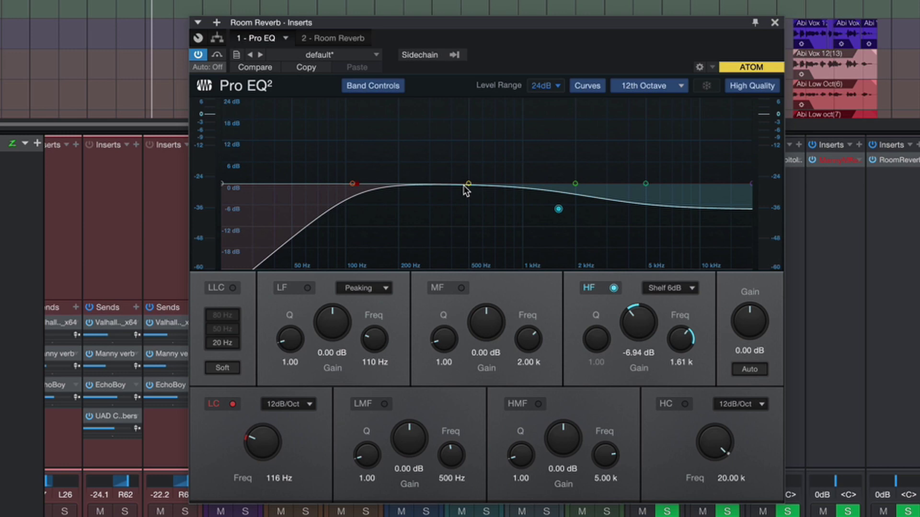
Step: Boost the LMF band by about 22 dB at 472 Hz with a Q of 10.71, sweeping for resonance during playback
drag(466, 184, 465, 183)
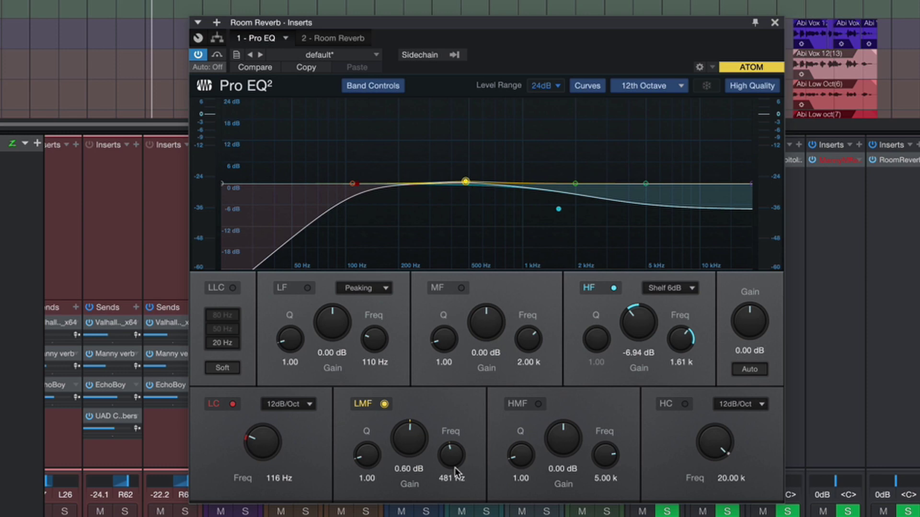
drag(361, 459, 366, 408)
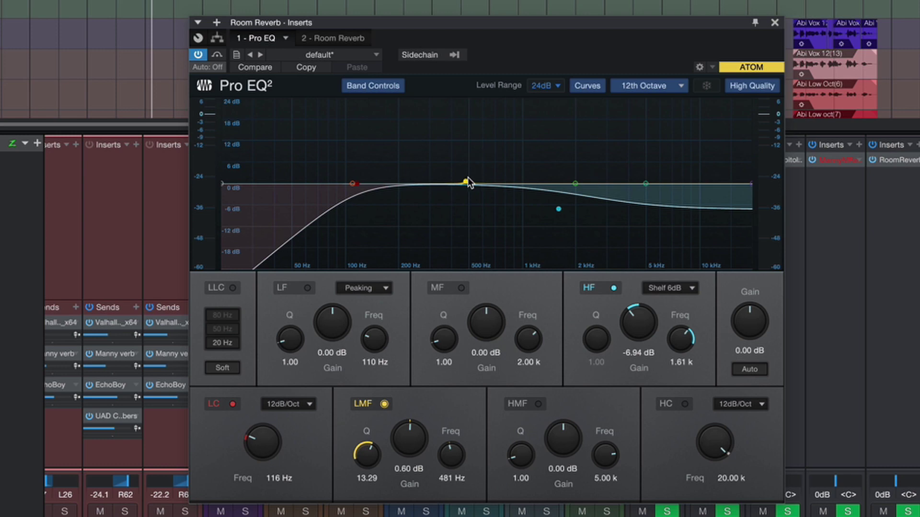
drag(465, 182, 472, 123)
scroll(362, 470, down, 3)
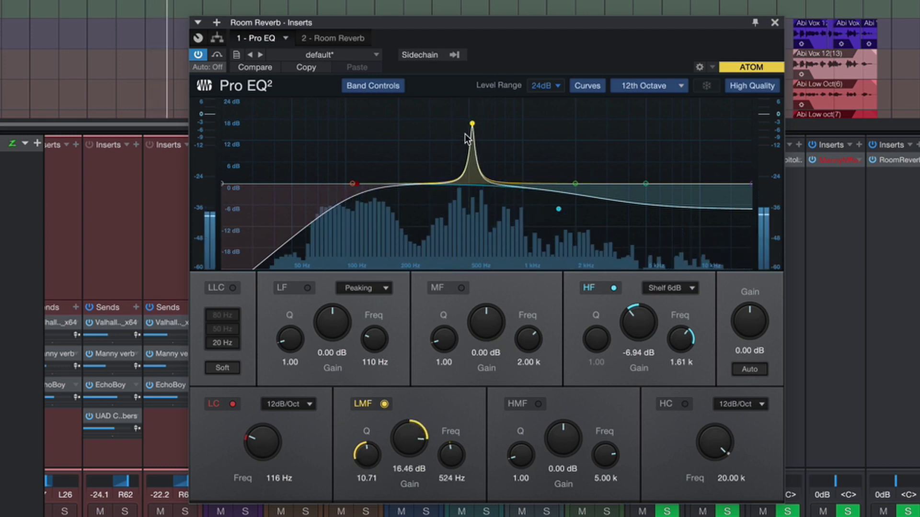
drag(472, 126, 465, 107)
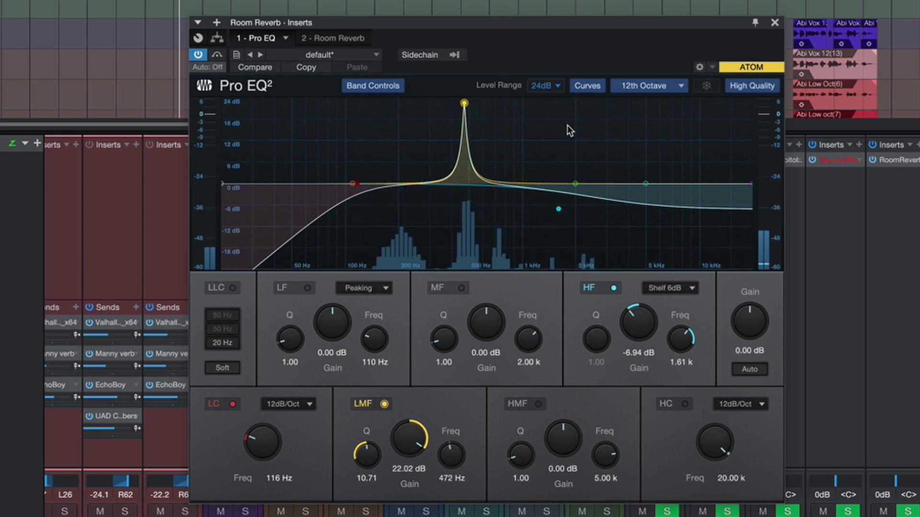
key(space)
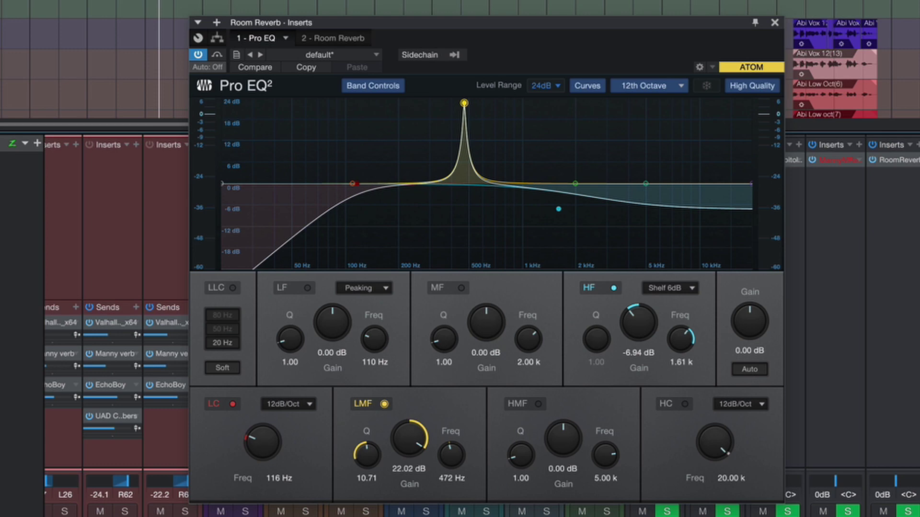
key(space)
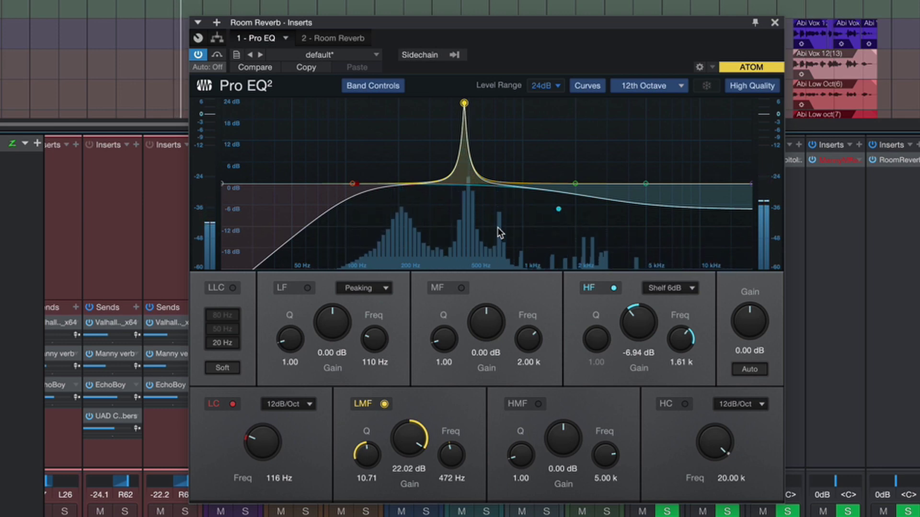
key(space)
Step: Cut the LMF band gain to -7.50 dB and listen to the equalized reverb
drag(415, 441, 392, 512)
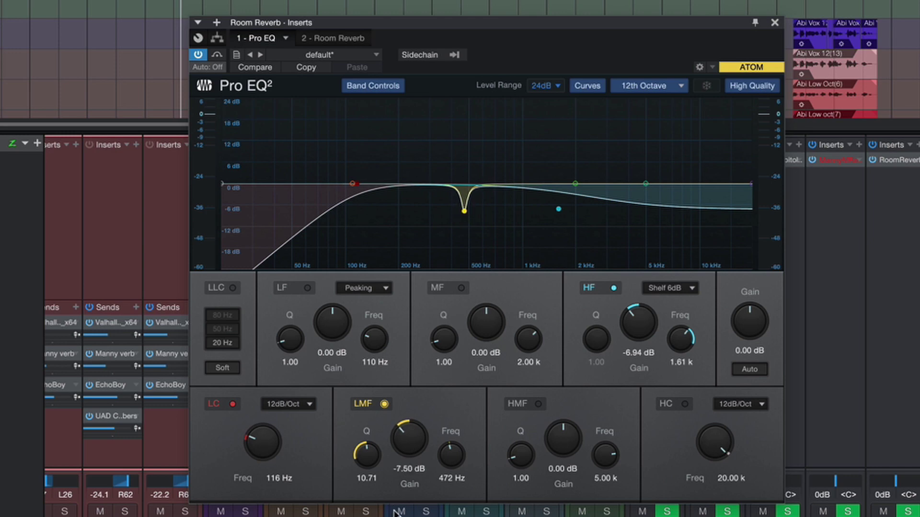
key(space)
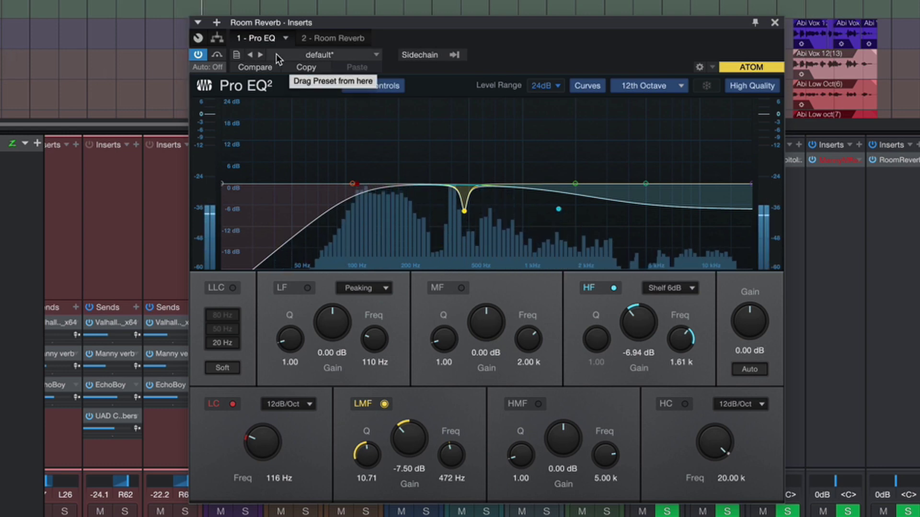
key(space)
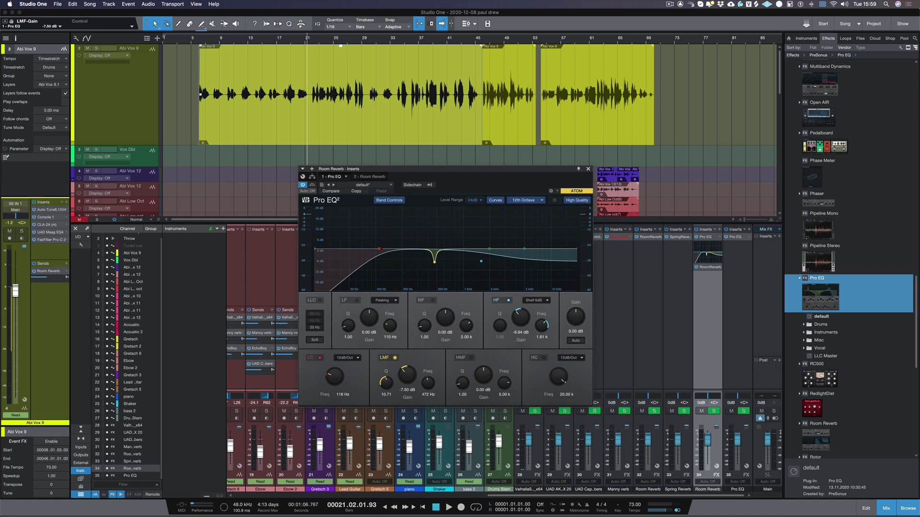
Step: Raise the Room Reverb send level on Abi Vox 9 to about -9.5 dB during playback
click(49, 281)
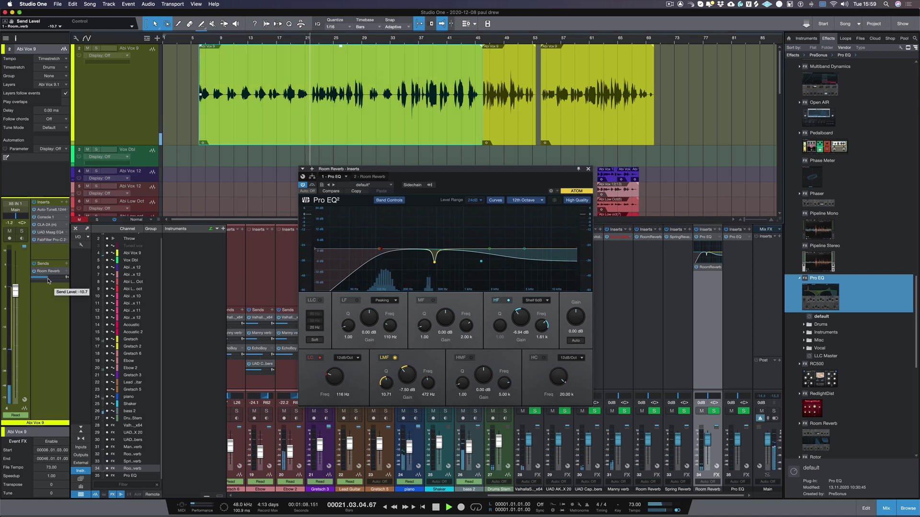
drag(48, 282, 48, 279)
key(space)
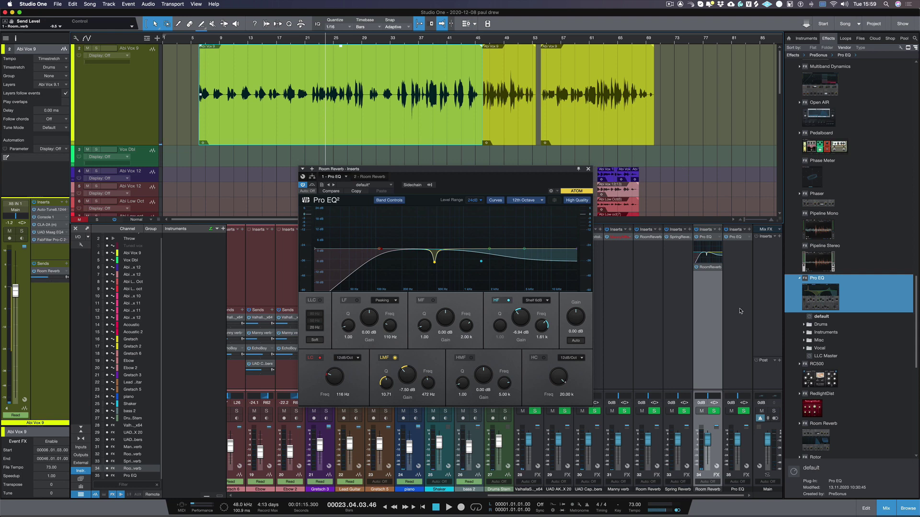
Step: Set the Room Reverb length to 1.80 s and pre-delay to 102.7 ms, and play the vocal
click(709, 267)
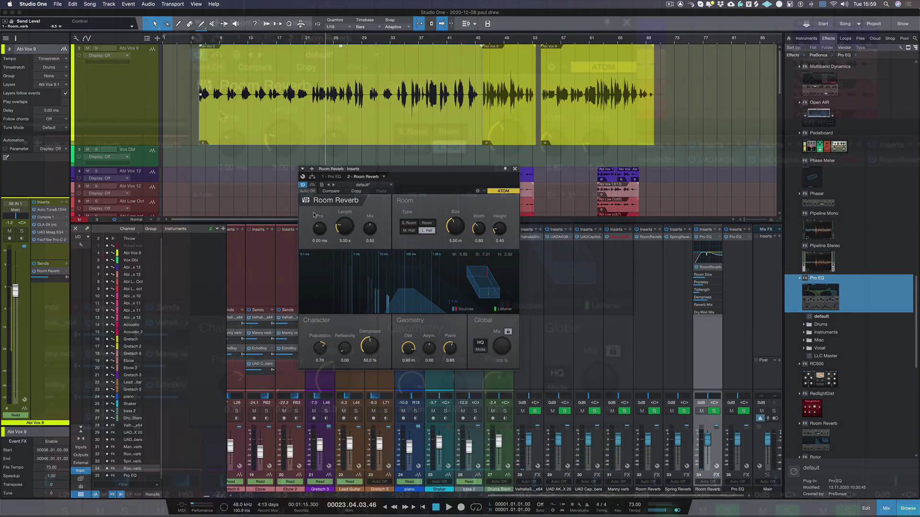
drag(334, 223, 341, 224)
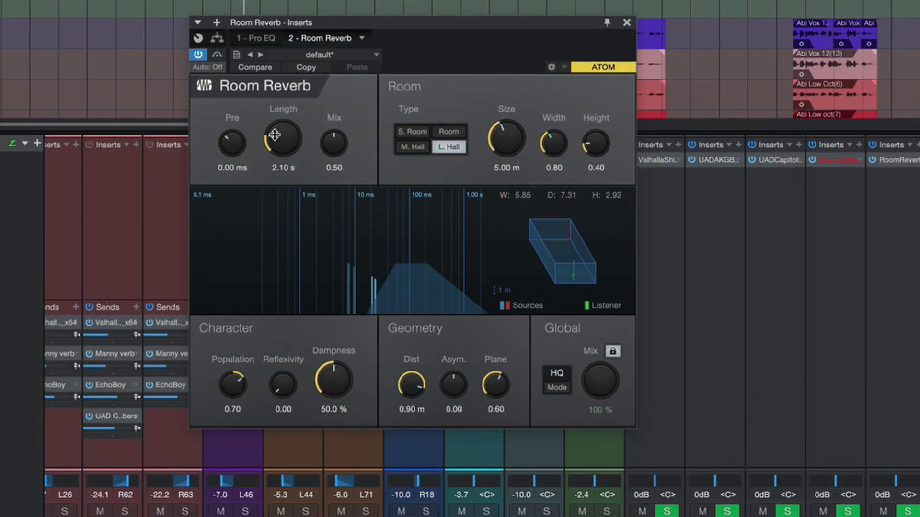
drag(274, 134, 275, 136)
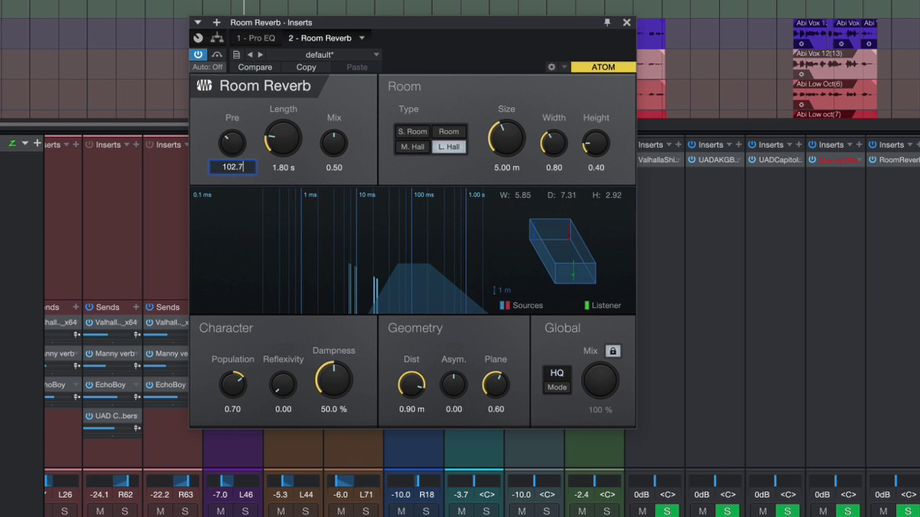
key(Return)
key(space)
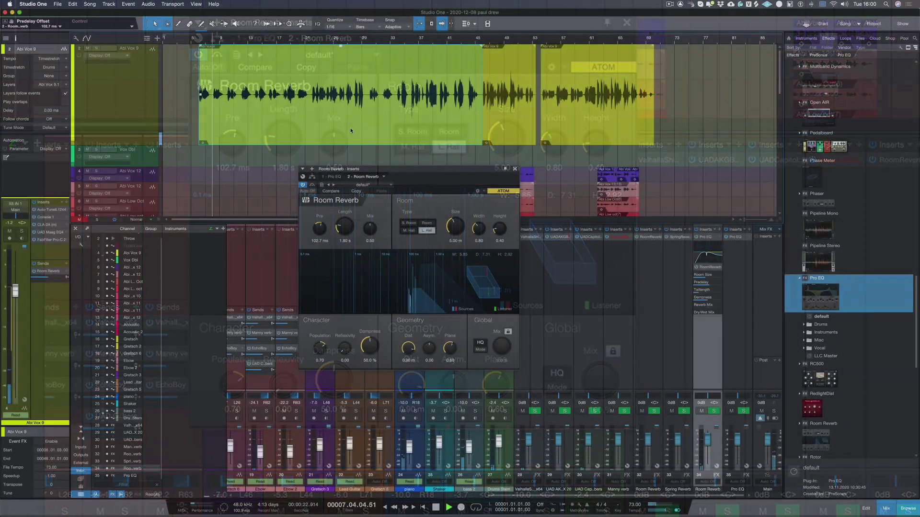
Step: Set the Room Reverb pre-delay to 56 ms and listen to the vocal
mouse_move(49, 280)
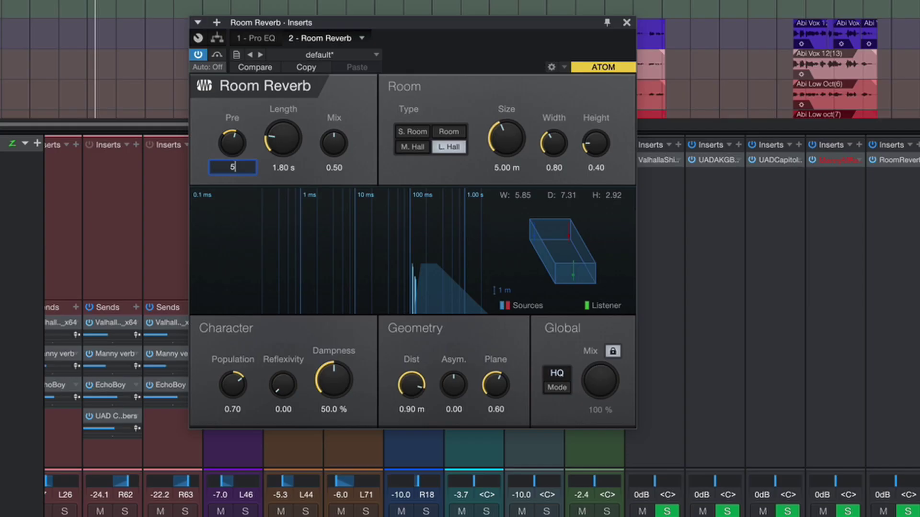
key(Return)
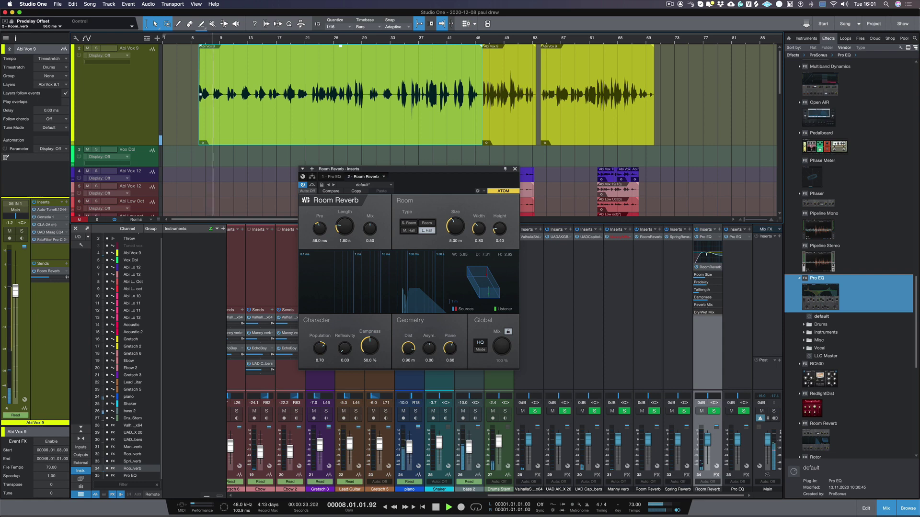
key(super+w)
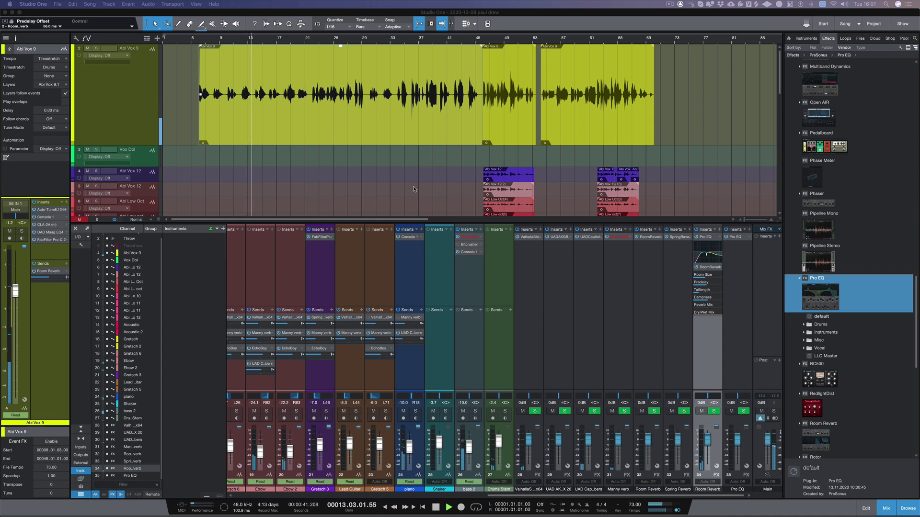
click(414, 190)
key(space)
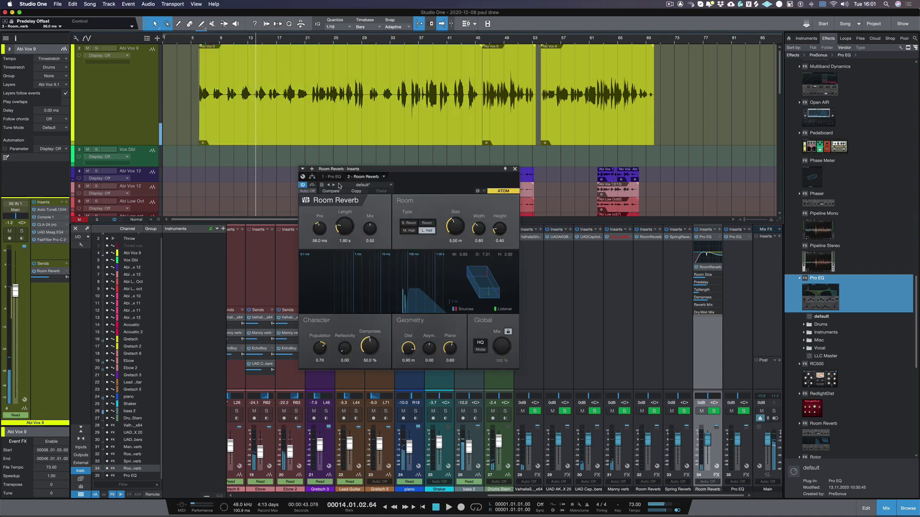
Step: Set the Room Reverb length to 2.10 s and its pre-delay to 17 ms
drag(344, 226, 344, 216)
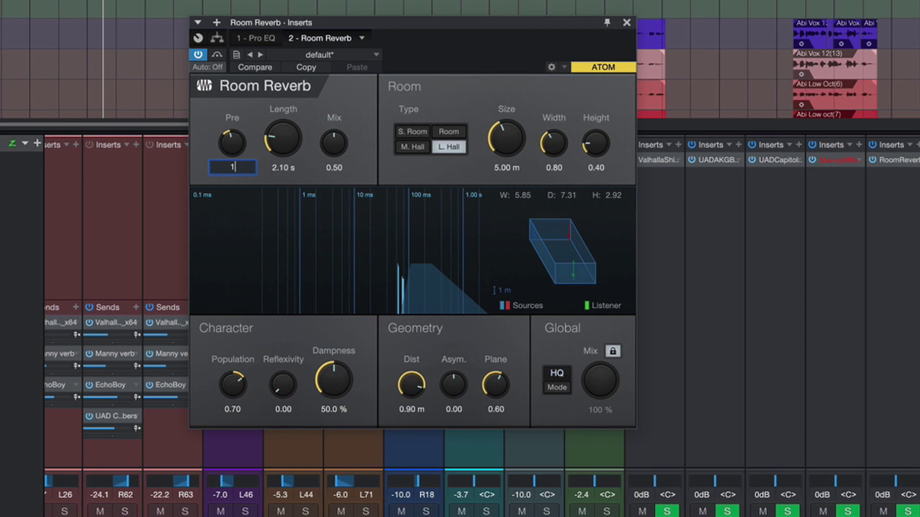
text(7)
key(Return)
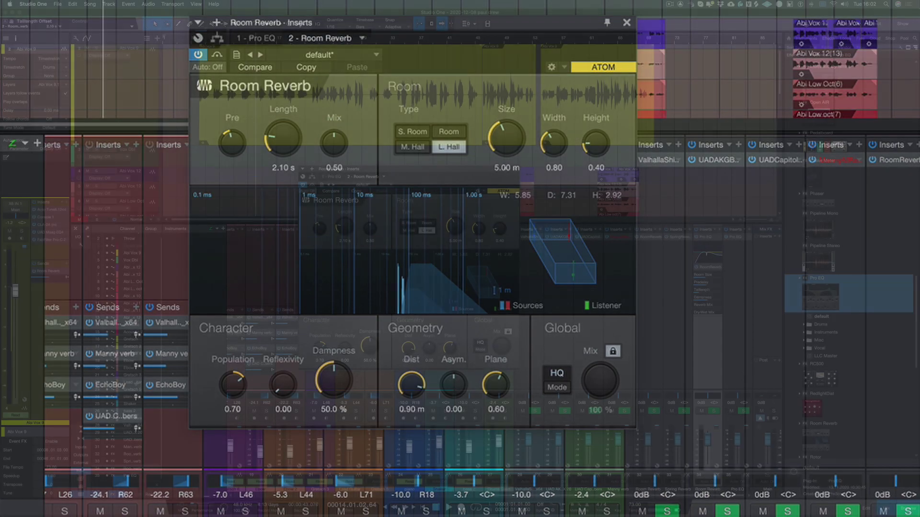